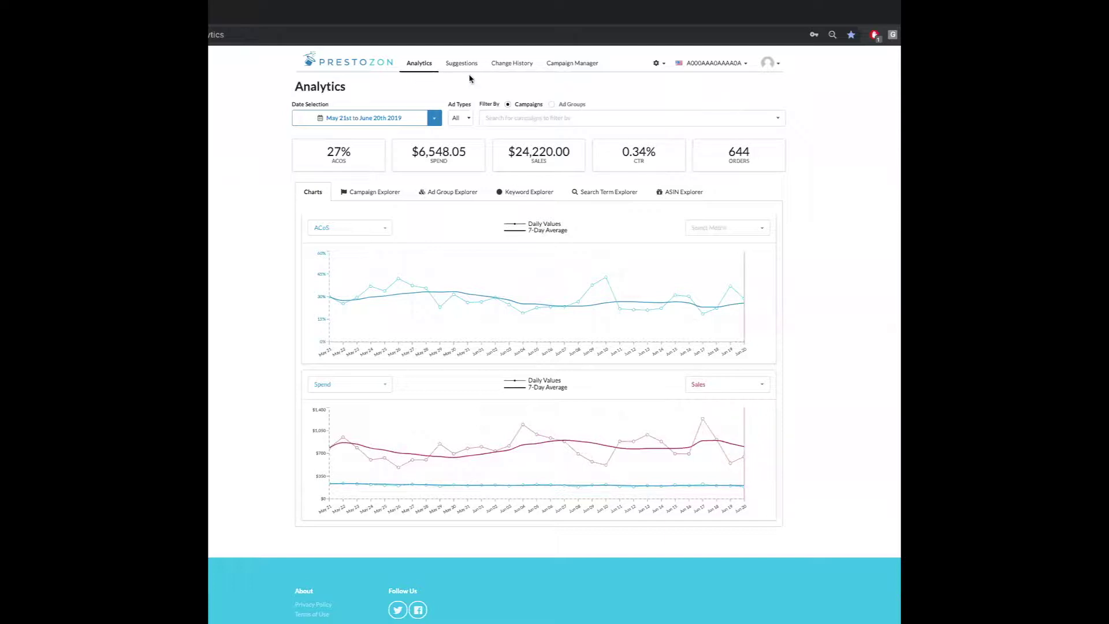
- In Campaign Manager, check the Magician's hat - Auto rules, then view the Magician's hat - Research rules
left_click(576, 65)
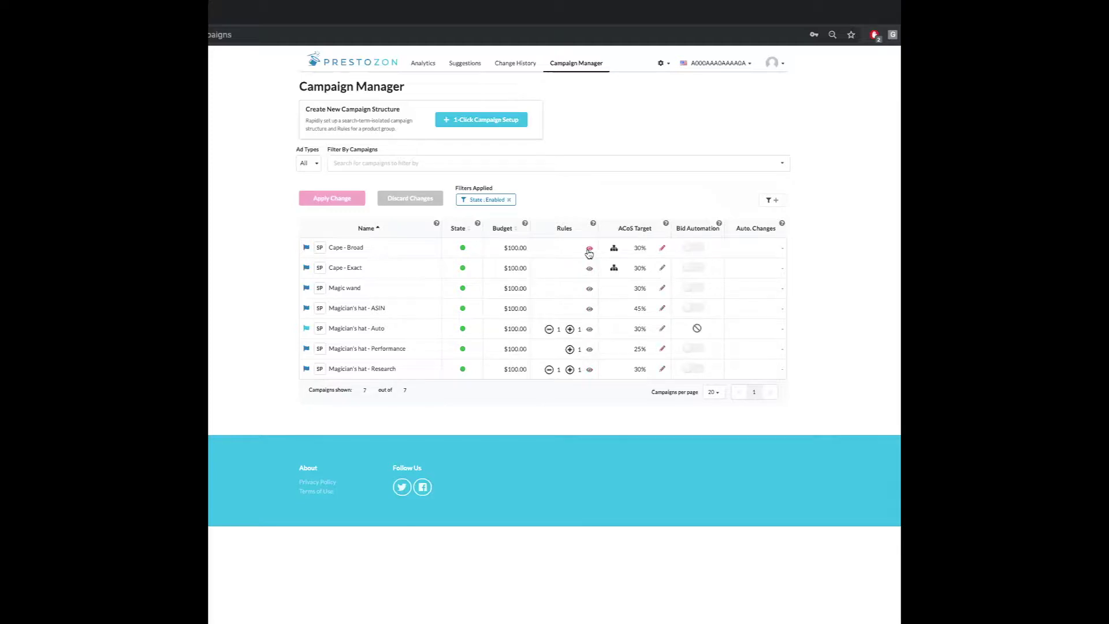
left_click(589, 331)
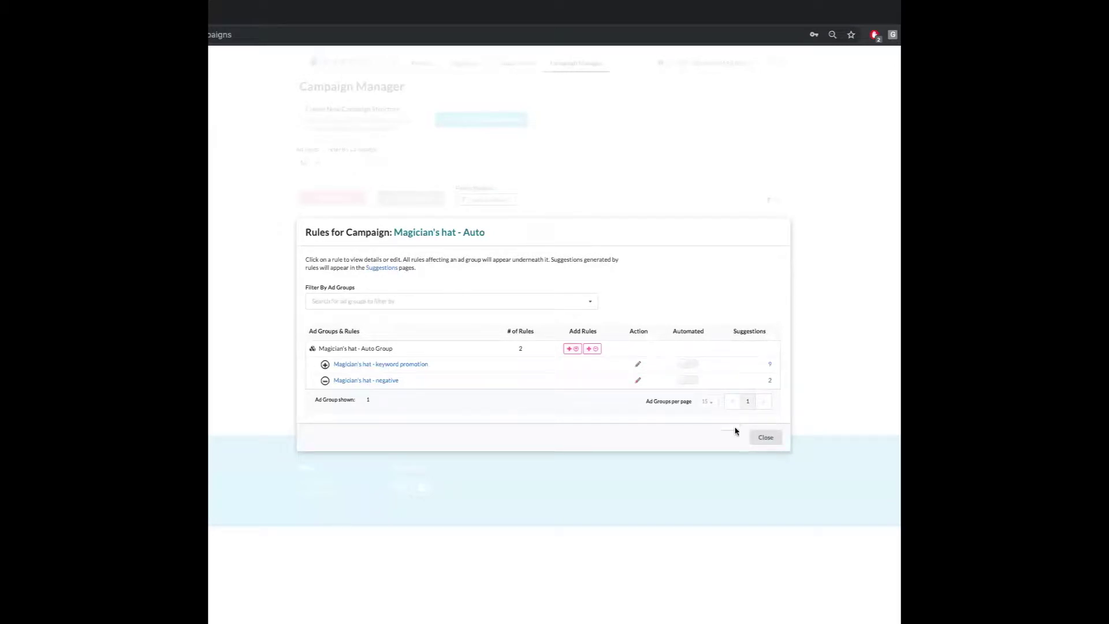
left_click(765, 437)
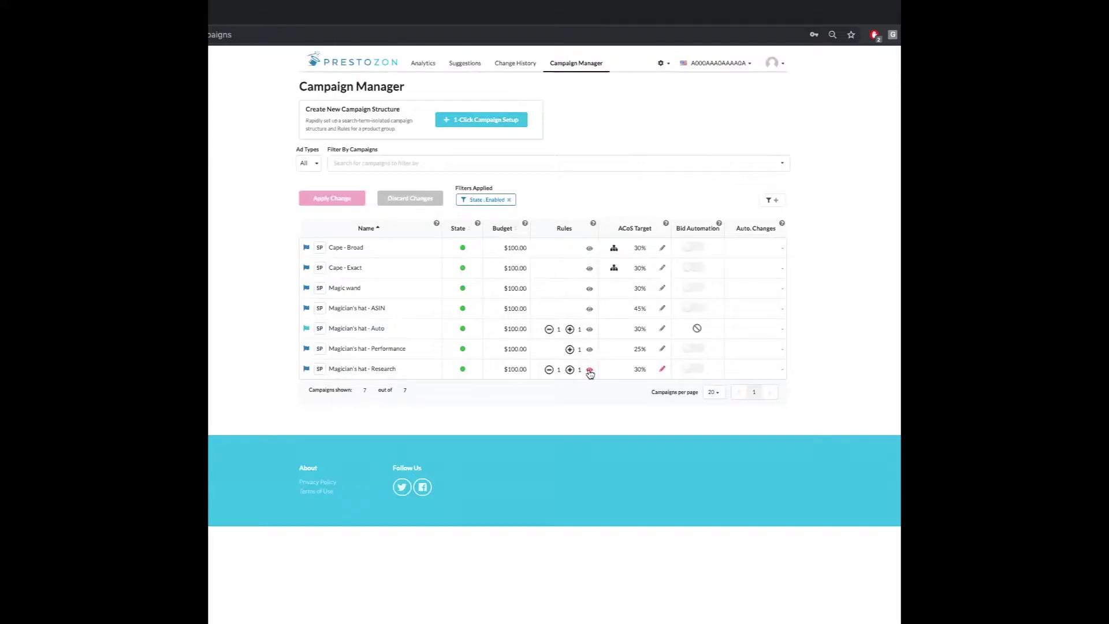
left_click(589, 371)
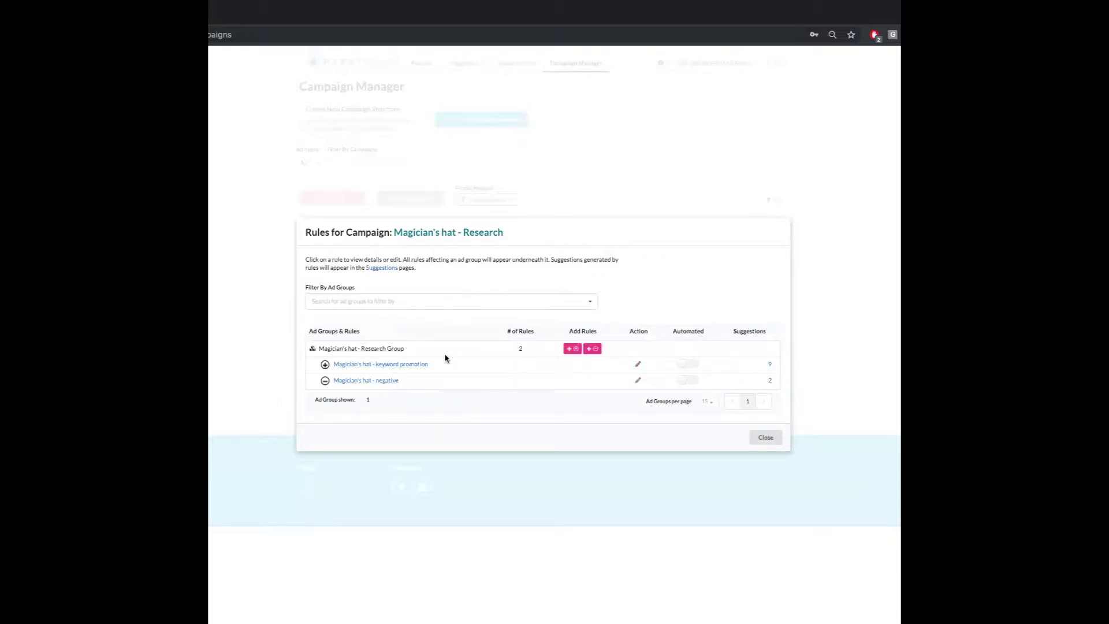
- Edit the keyword promotion rule, adding Wand - Exact and Wand - Phrase via a 'magic' search
left_click(386, 367)
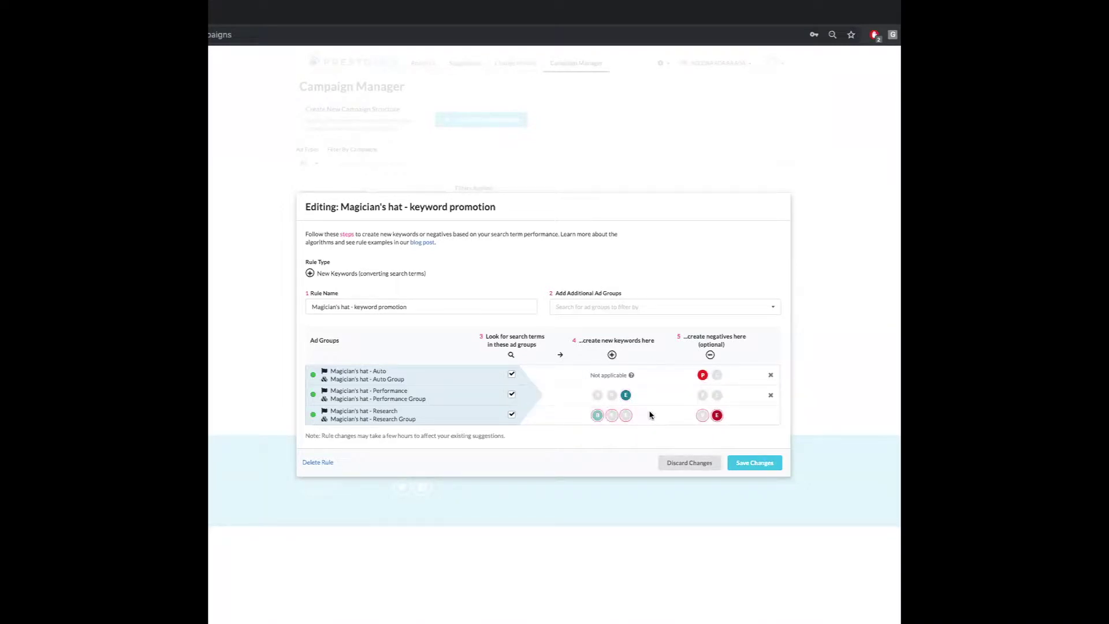
left_click(635, 307)
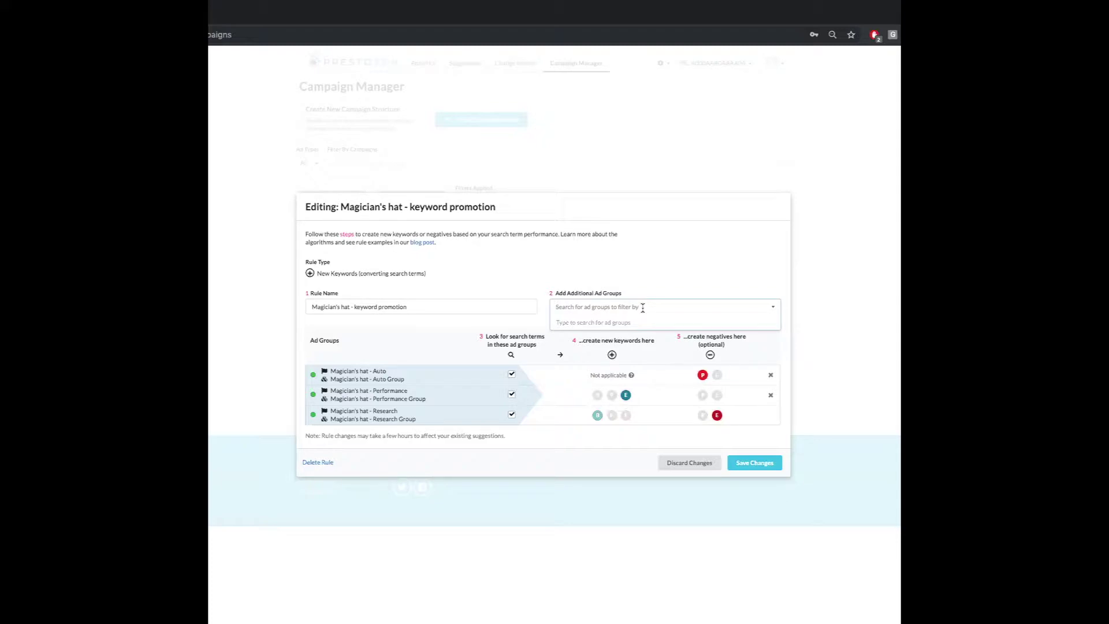
type("magic")
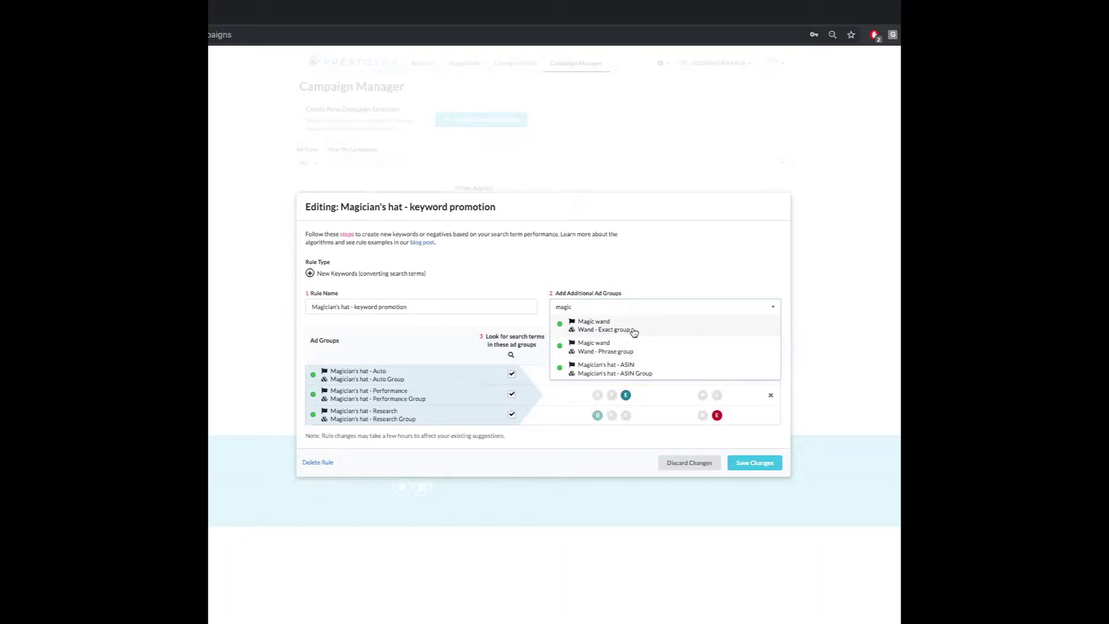
left_click(633, 332)
left_click(626, 321)
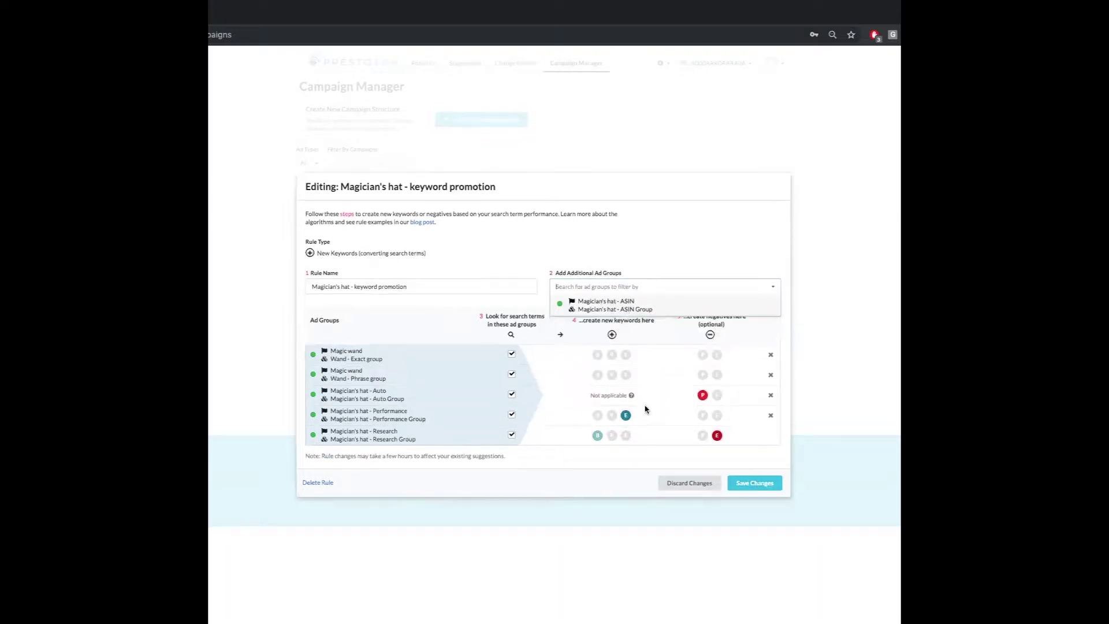
left_click(575, 481)
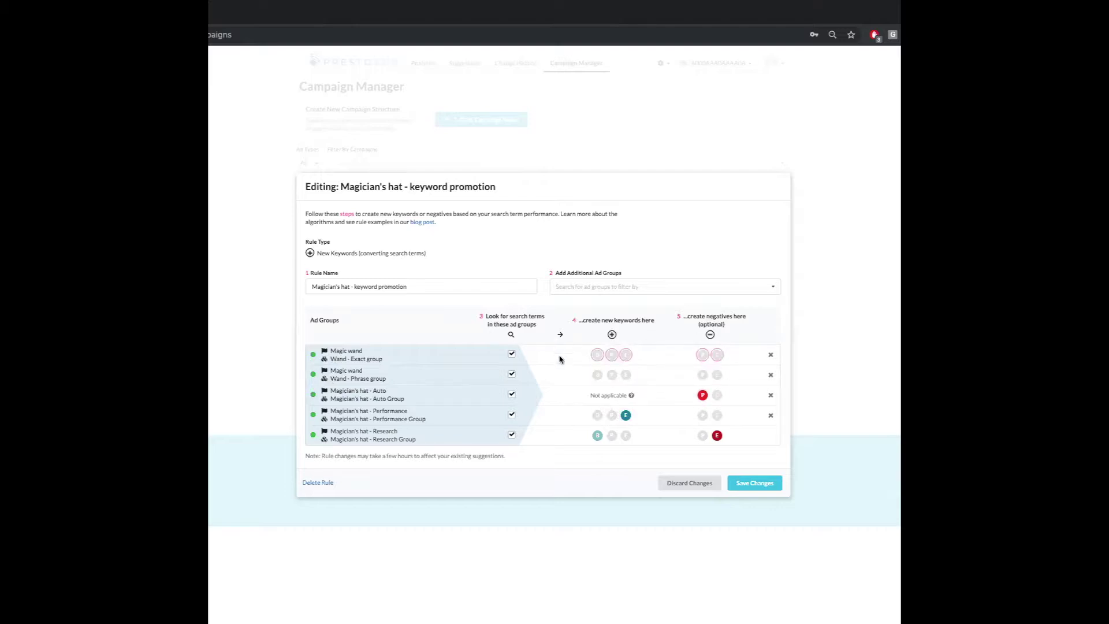
- Try negative Exact and Phrase match toggles, revert them, and discard the rule changes
left_click(717, 355)
left_click(716, 374)
left_click(717, 354)
left_click(717, 375)
left_click(610, 438)
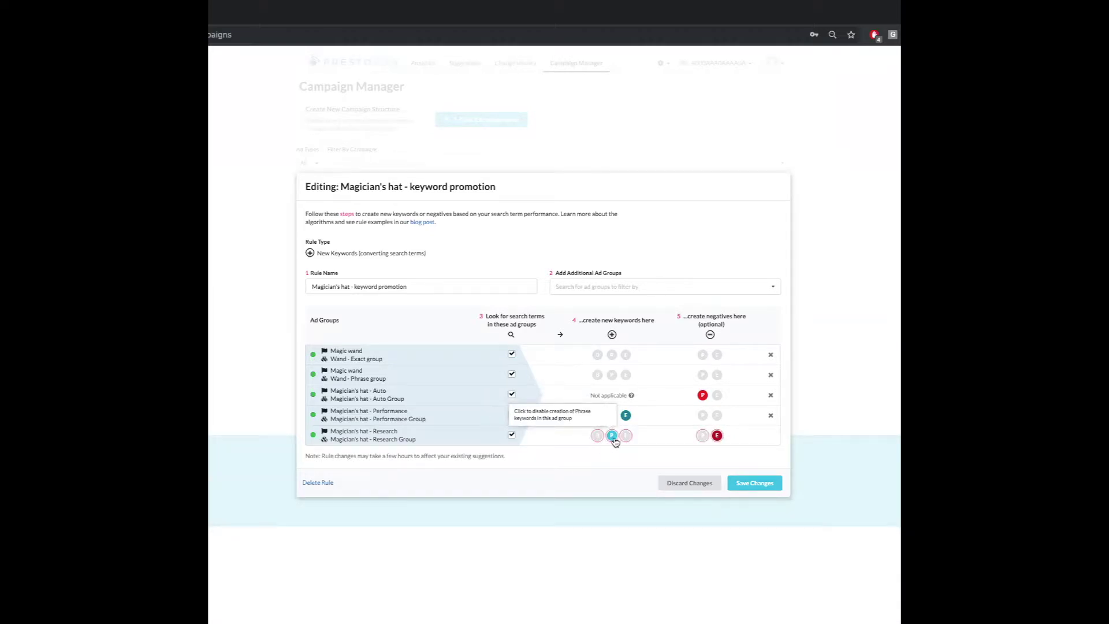
left_click(596, 437)
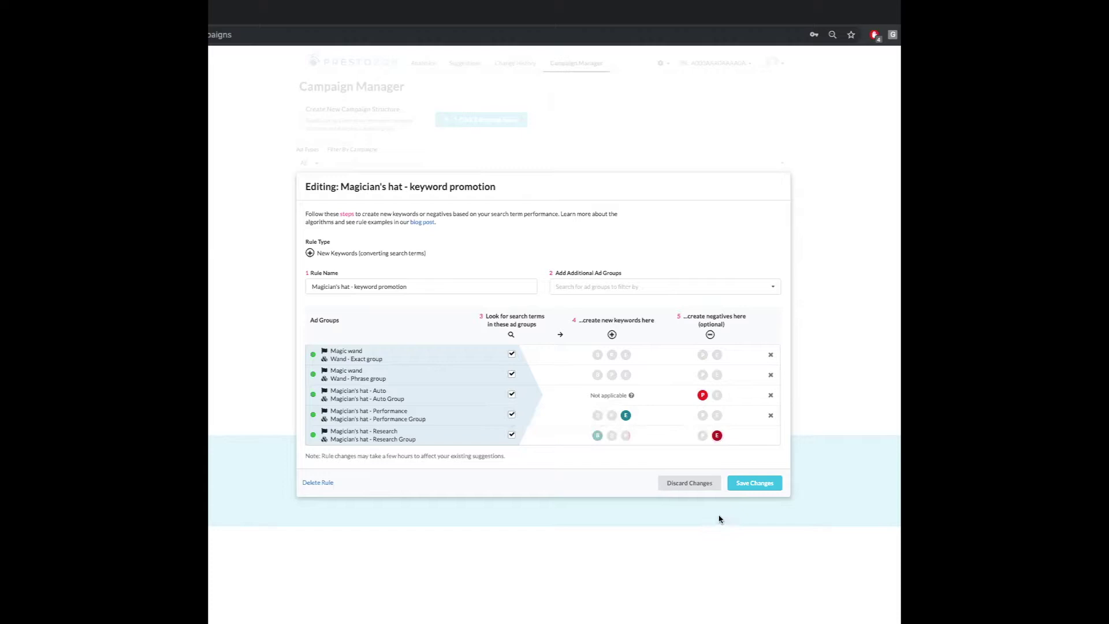
left_click(690, 485)
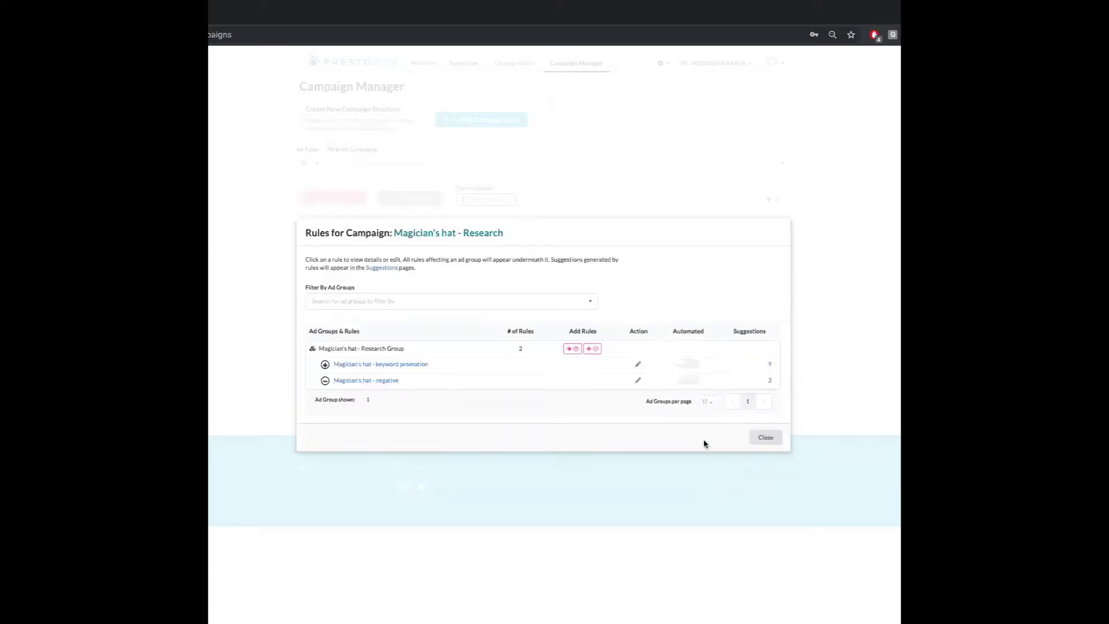
- Close the Research rules and add a new keyword rule from the Cape - Broad campaign's rules
left_click(763, 440)
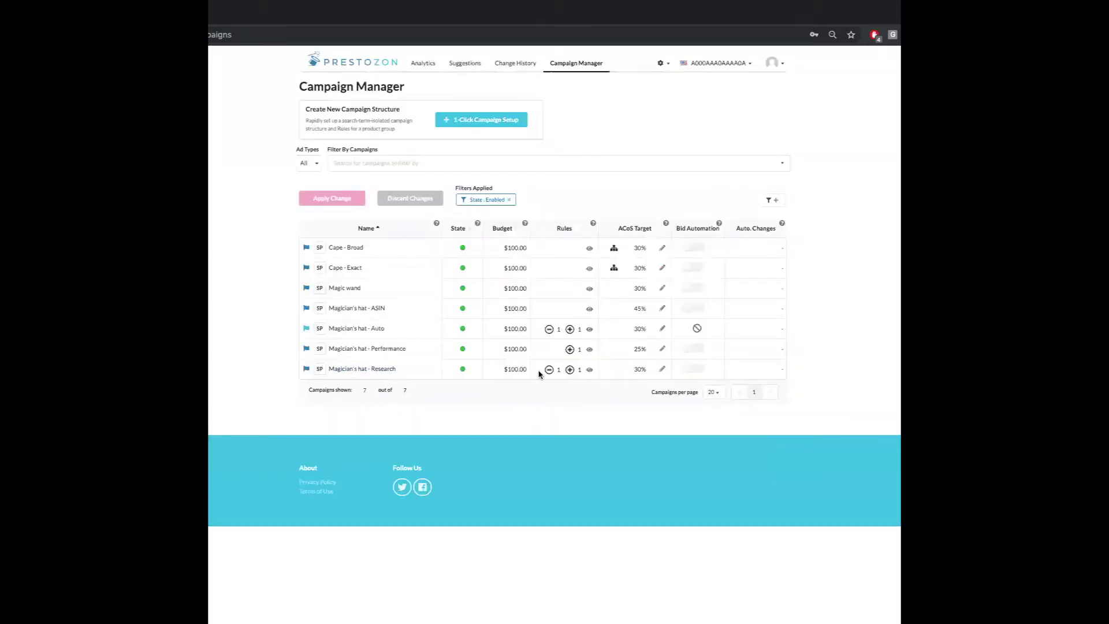
left_click(589, 249)
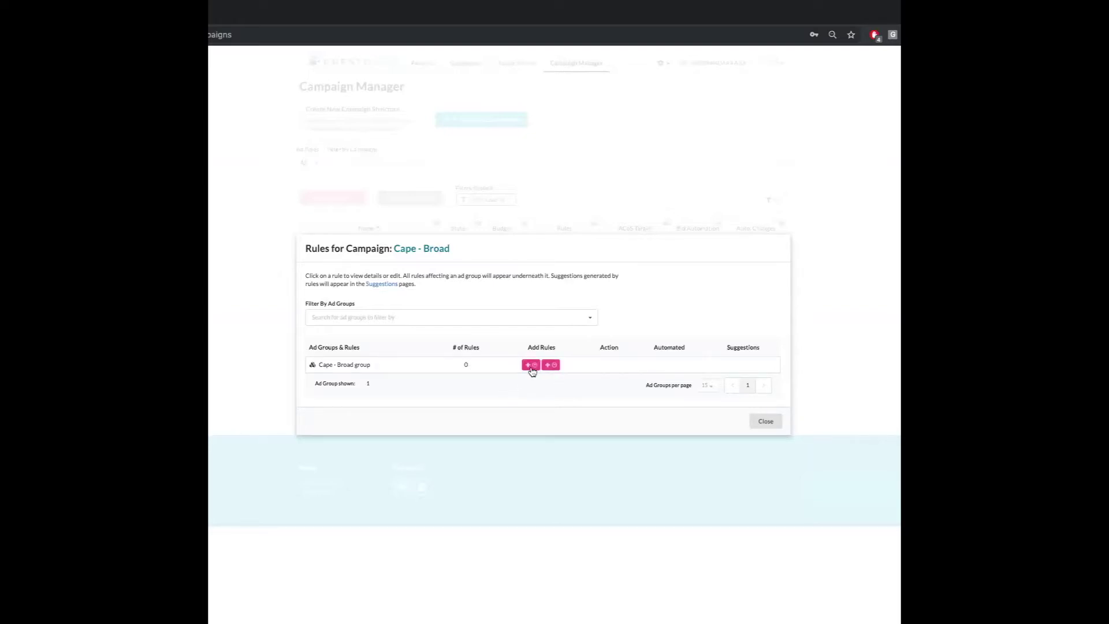
left_click(530, 366)
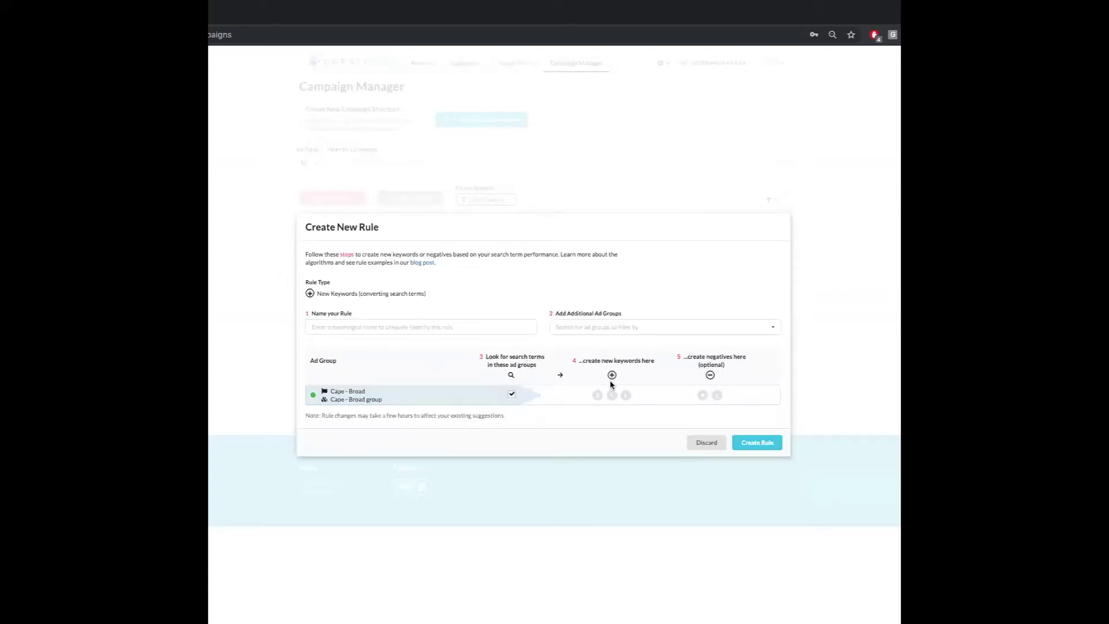
left_click(705, 443)
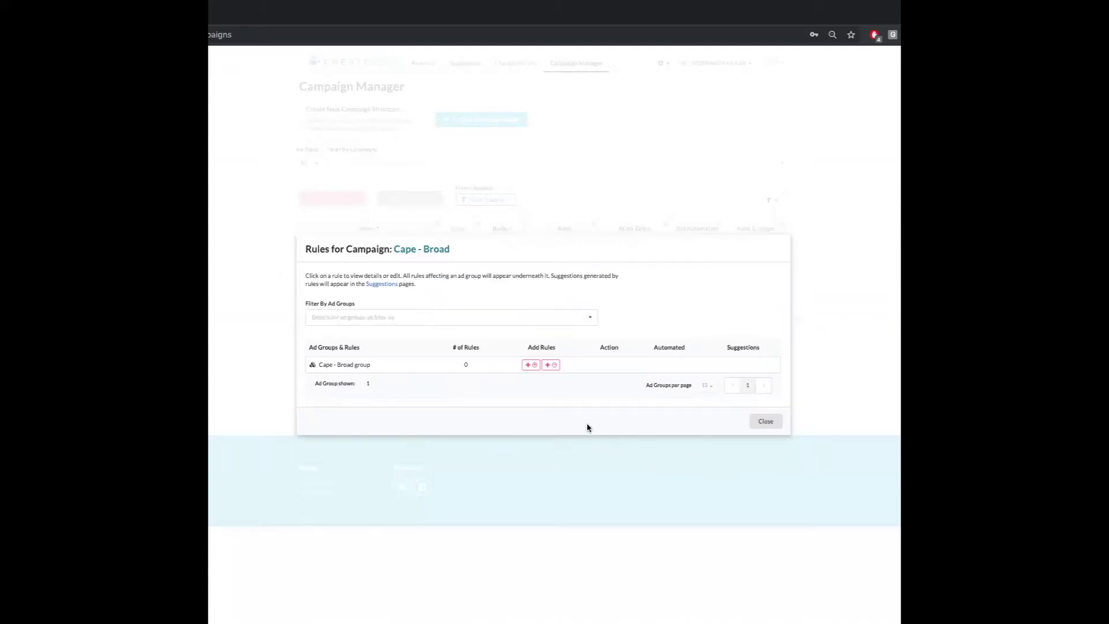
left_click(551, 365)
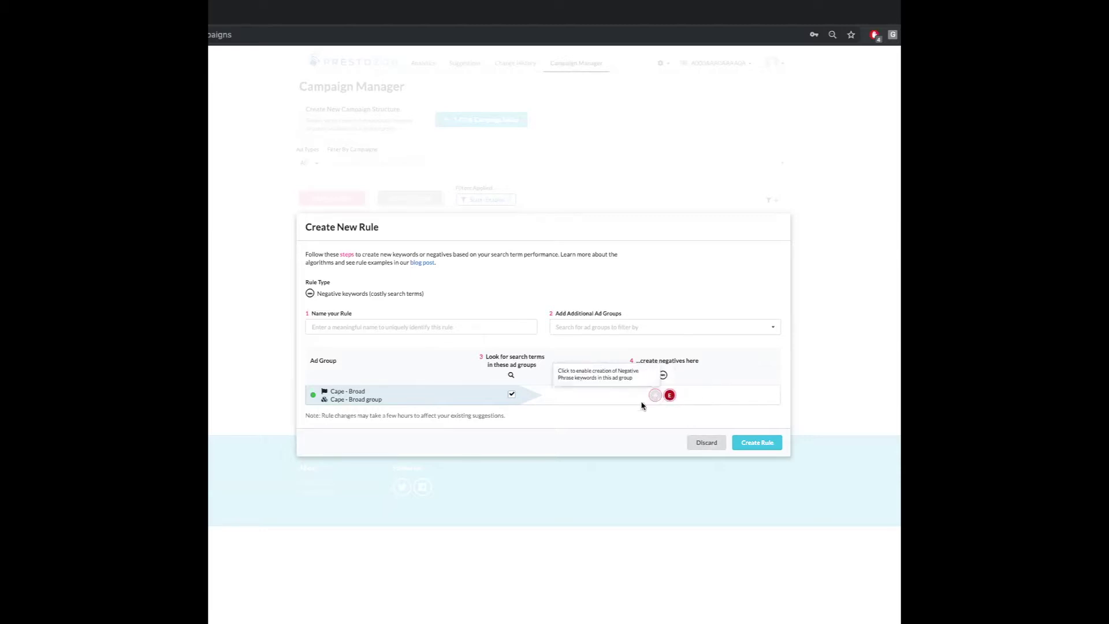
left_click(705, 443)
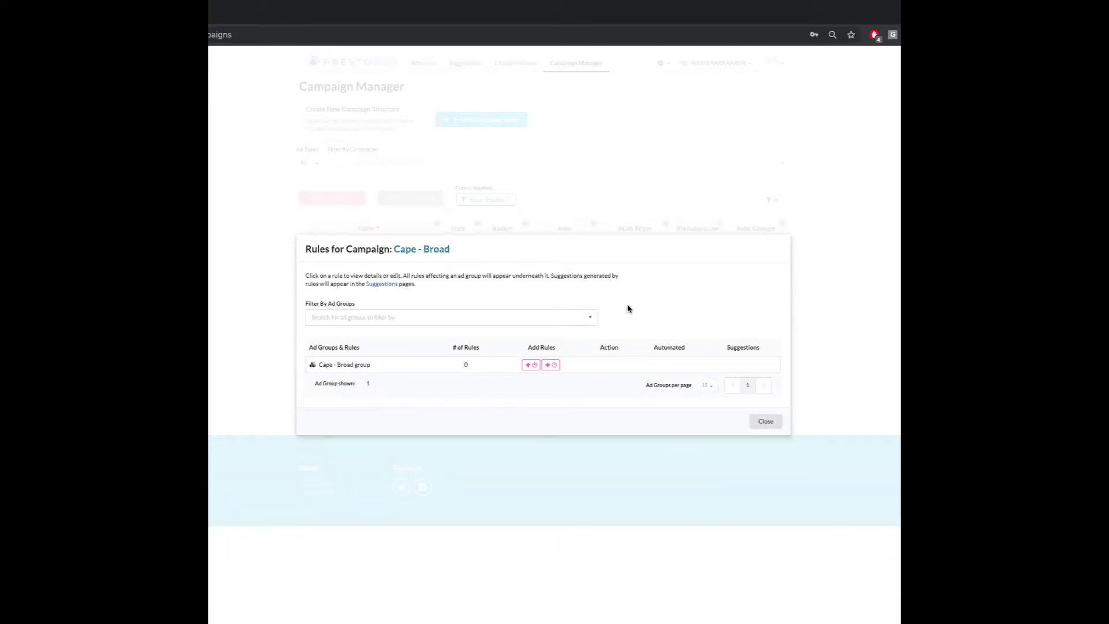
left_click(527, 365)
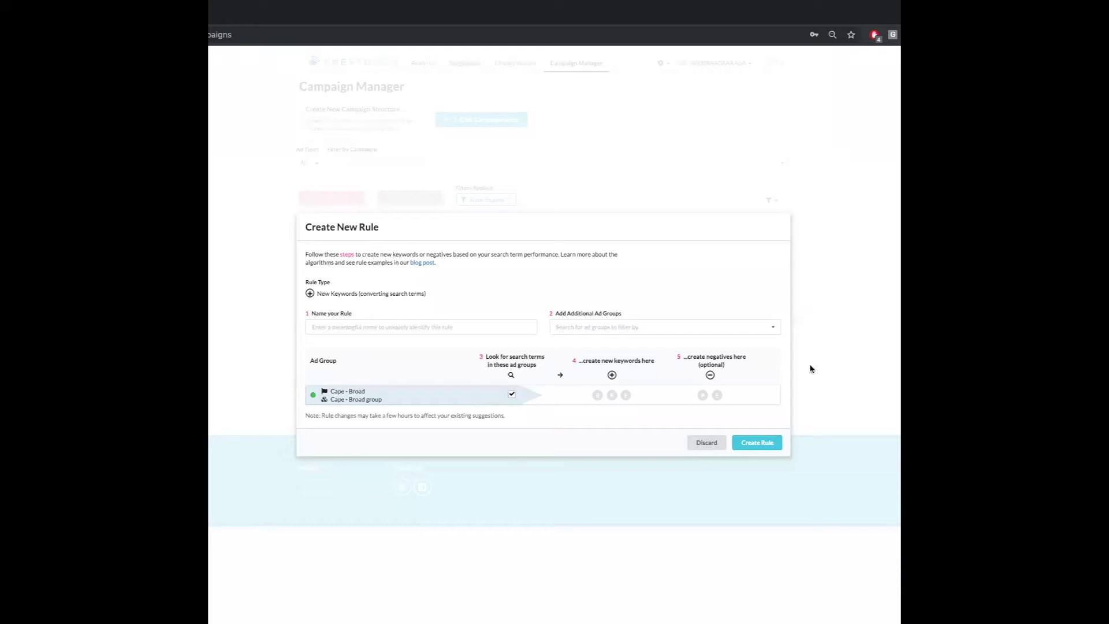
- Add Cape - Exact ('ca') and Magician's hat - Auto ('auto') ad groups; enable Broad for Cape - Broad
left_click(633, 327)
type("ca")
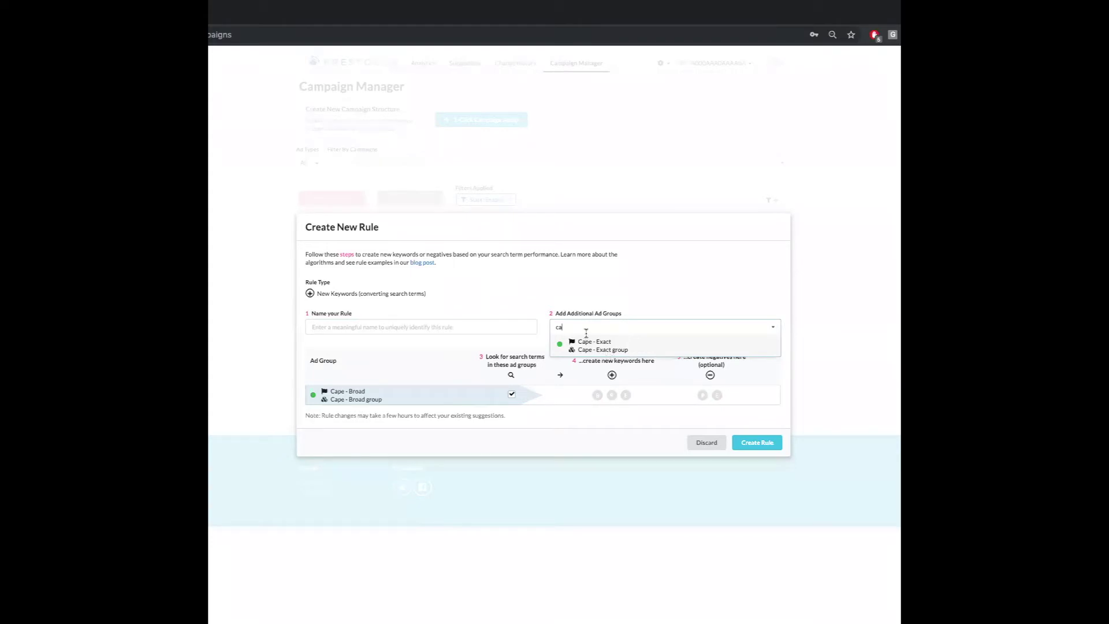
left_click(597, 345)
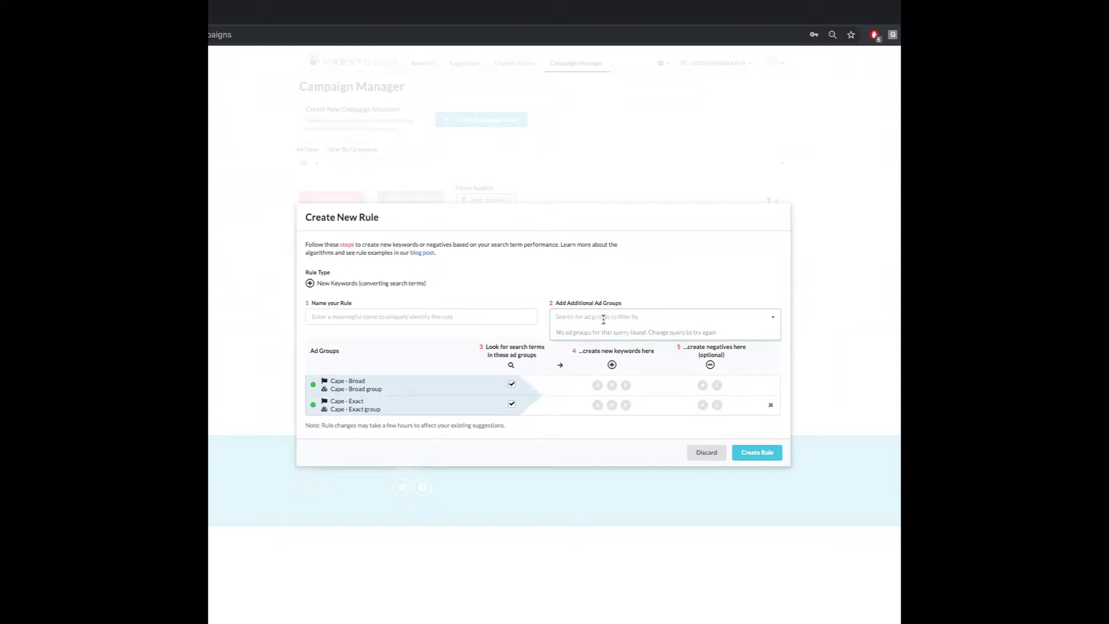
type("auto")
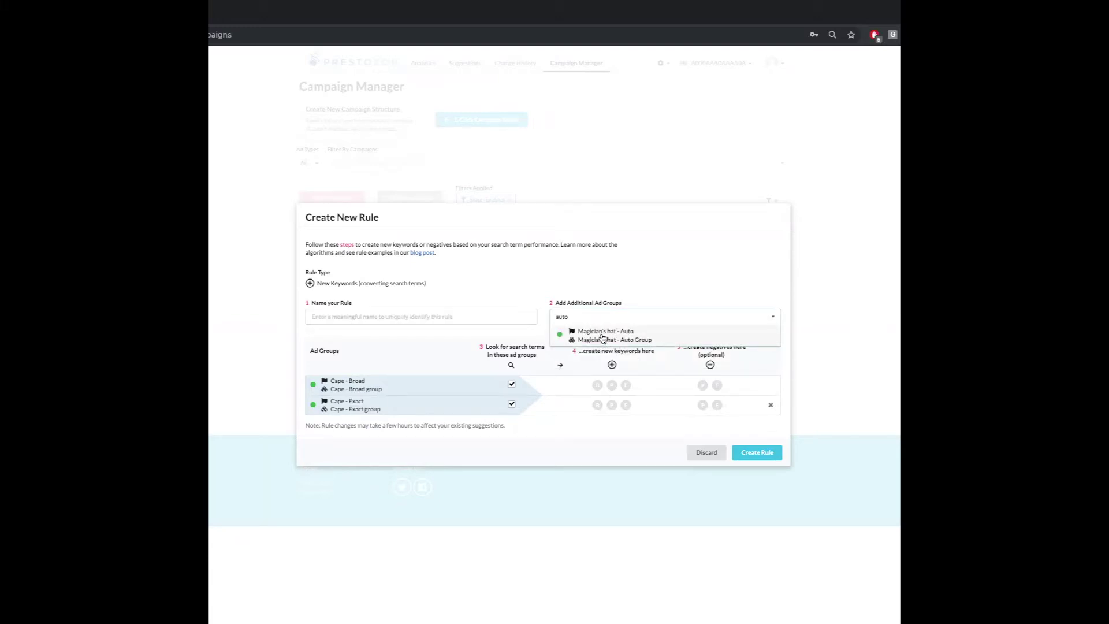
left_click(603, 338)
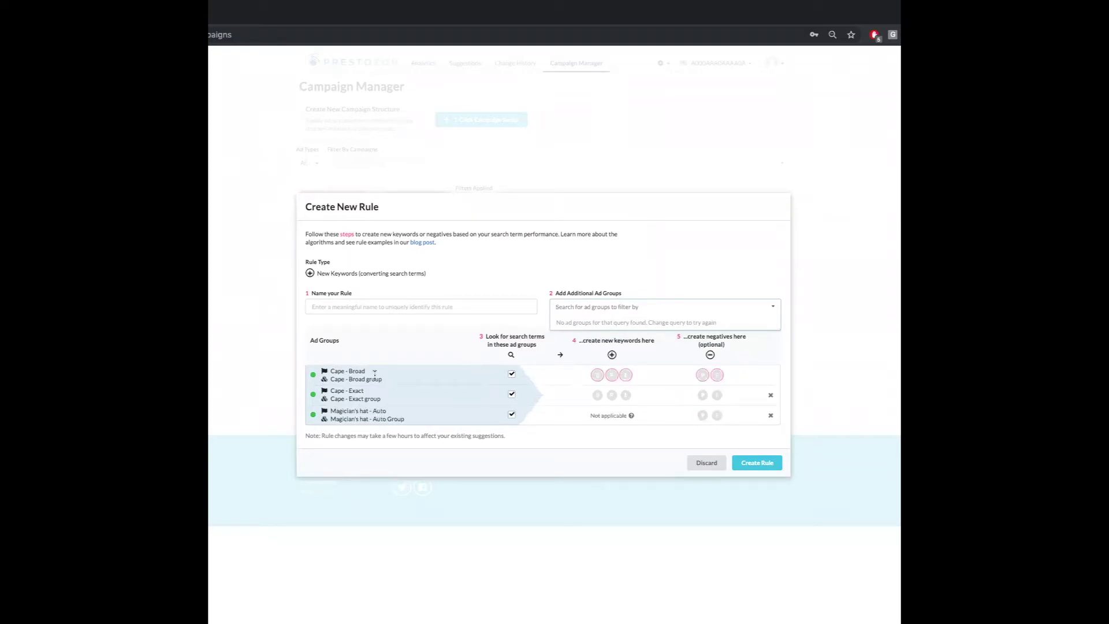
left_click(597, 383)
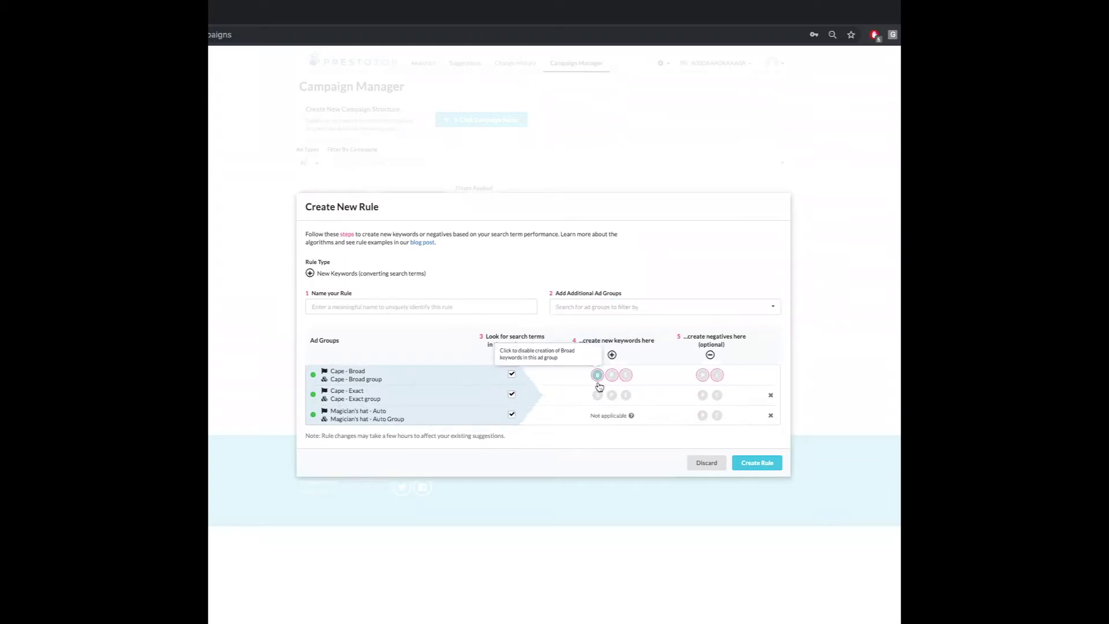
- Set negative Exact for Cape - Broad, Exact for Cape - Exact, negative Phrase for Magician's hat - Auto
left_click(717, 376)
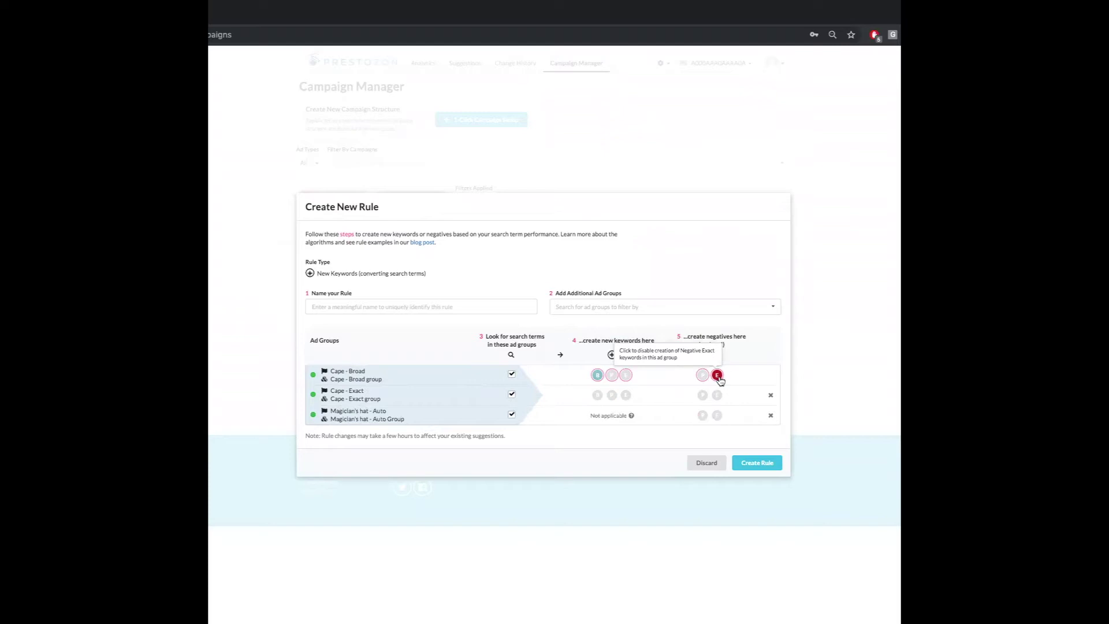
left_click(626, 396)
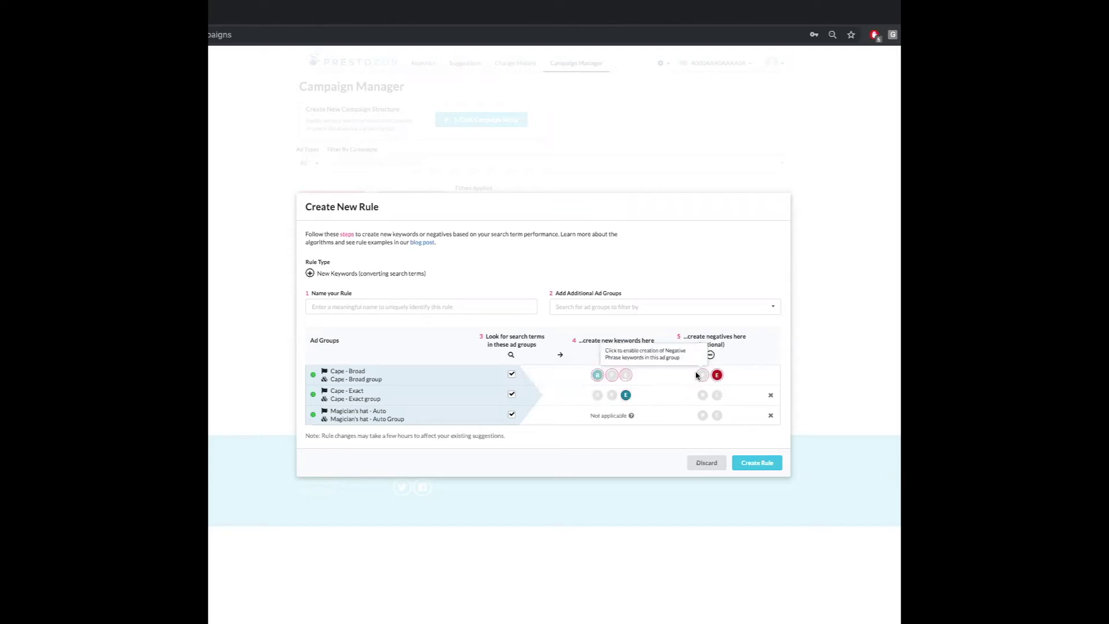
left_click(701, 415)
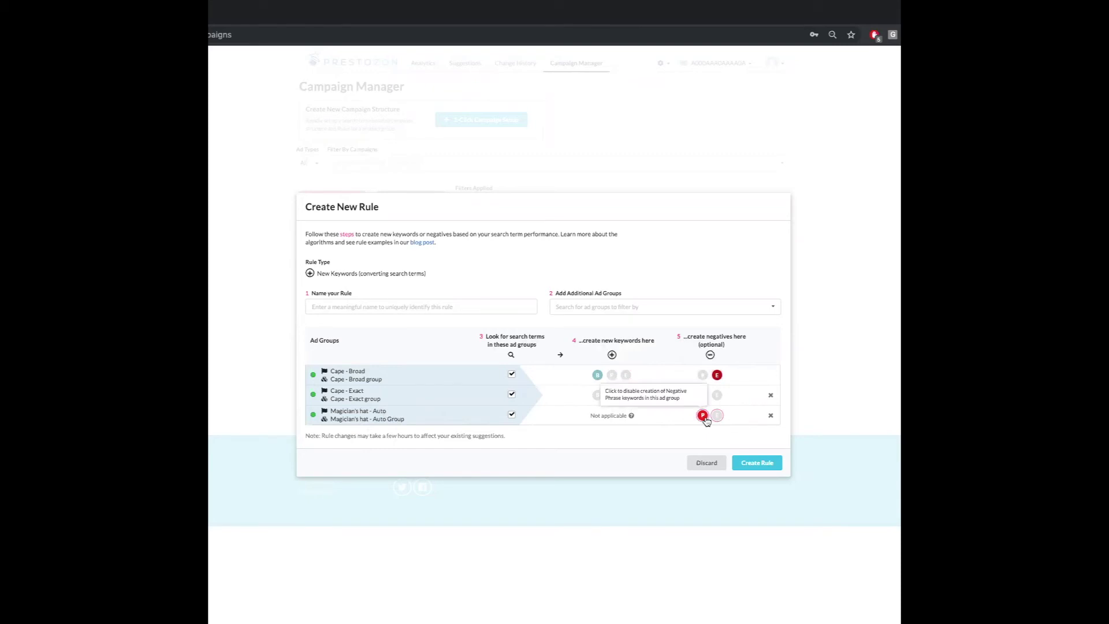
left_click(612, 375)
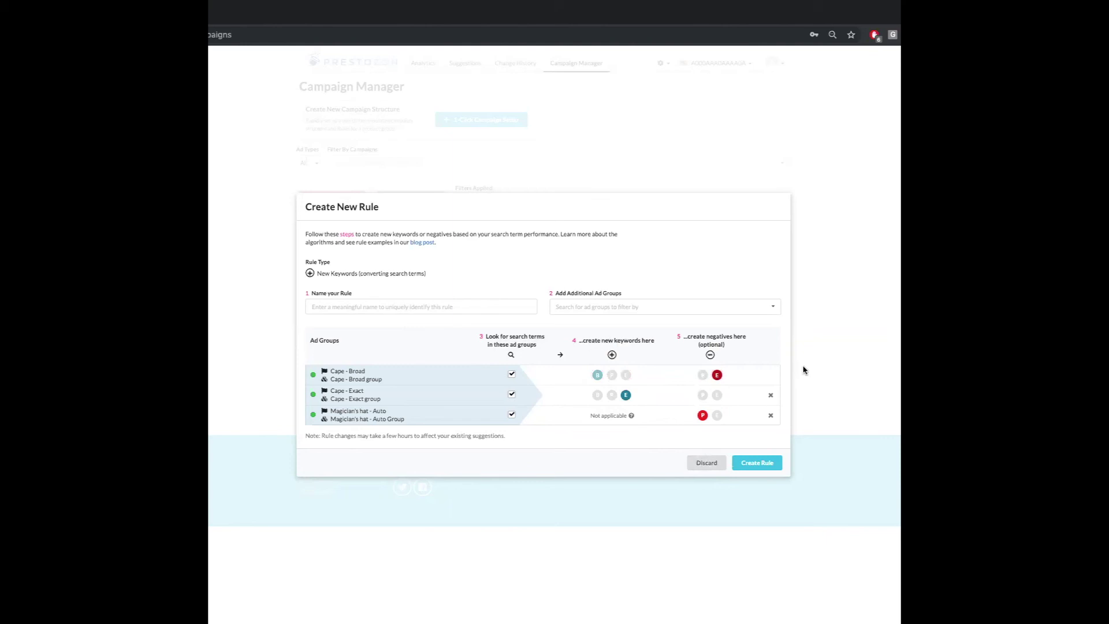
left_click(668, 308)
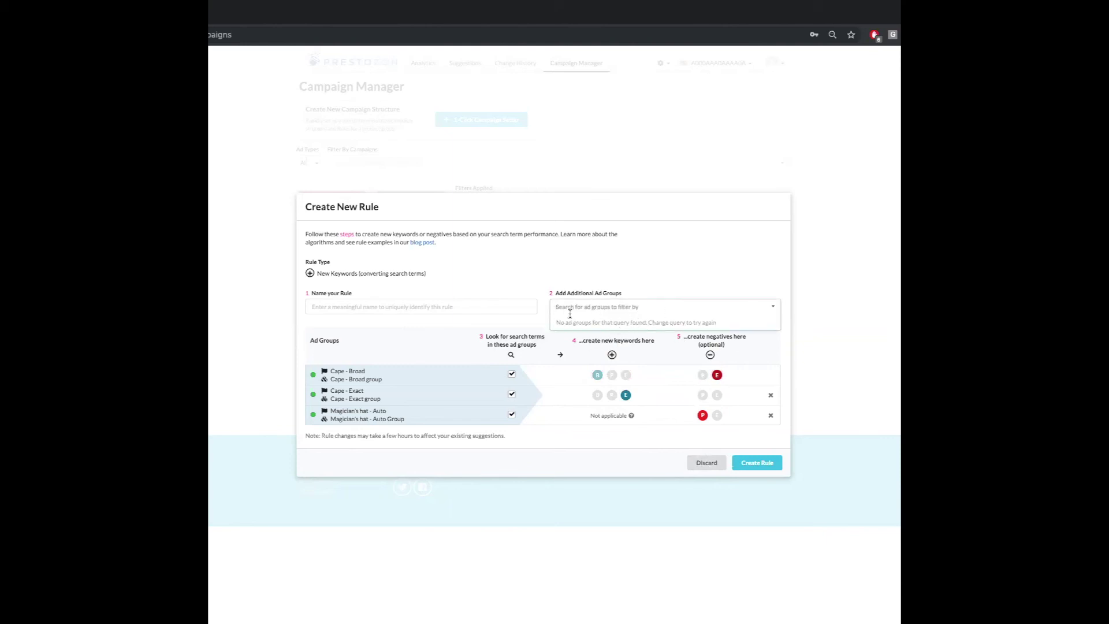
left_click(663, 281)
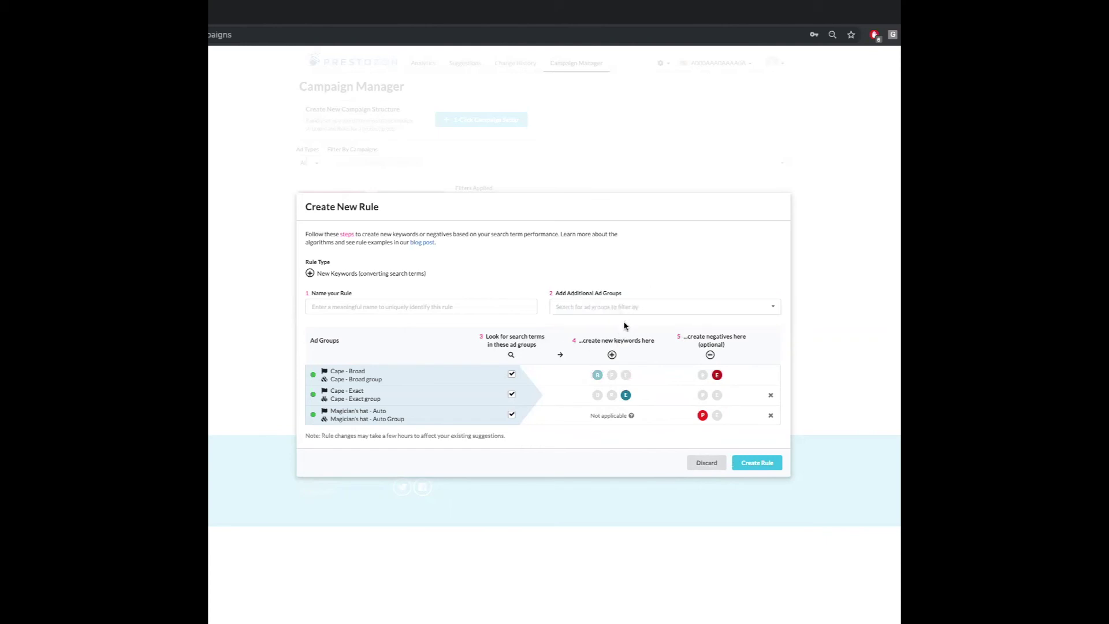